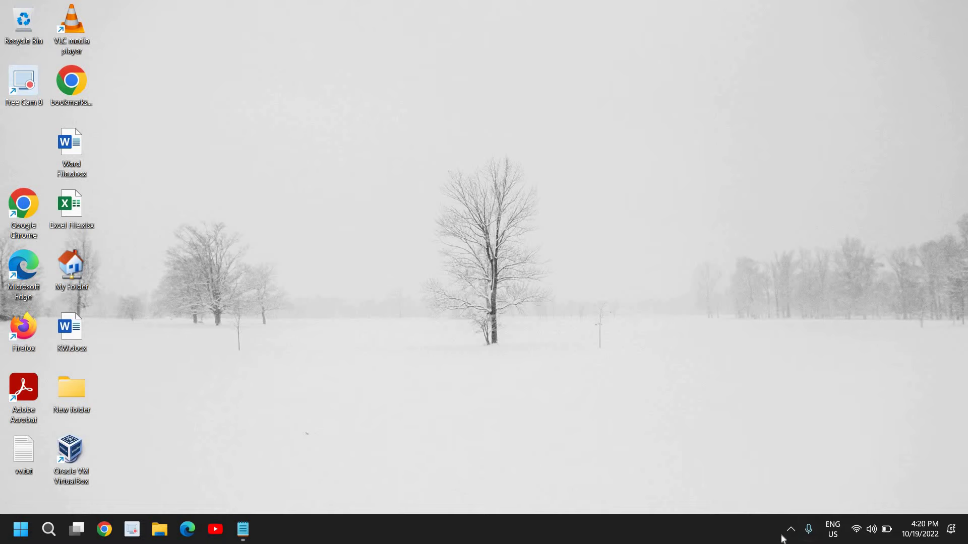
Open the Windows Security dashboard from the notification-area tray, then close it.
{"action": "left_click", "coordinate": [790, 529]}
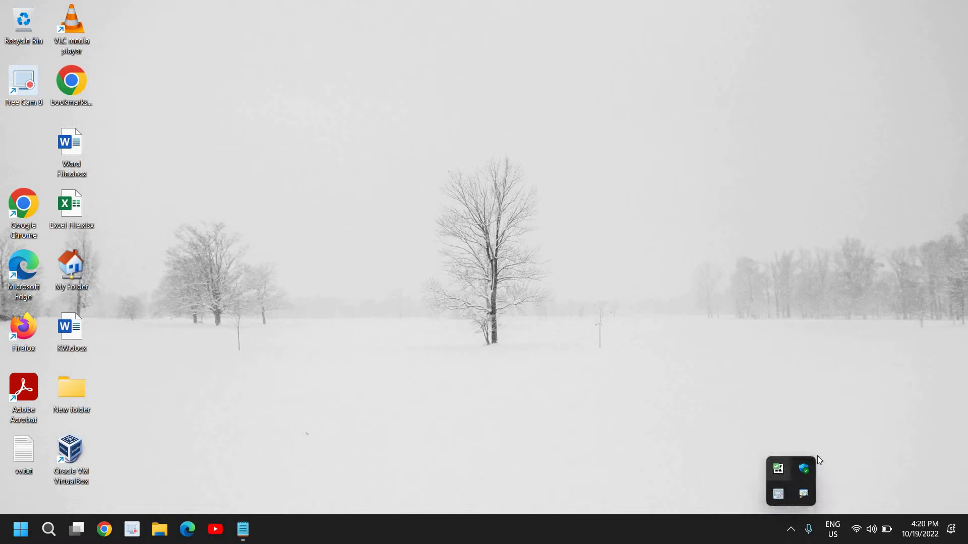
{"action": "left_click", "coordinate": [805, 470]}
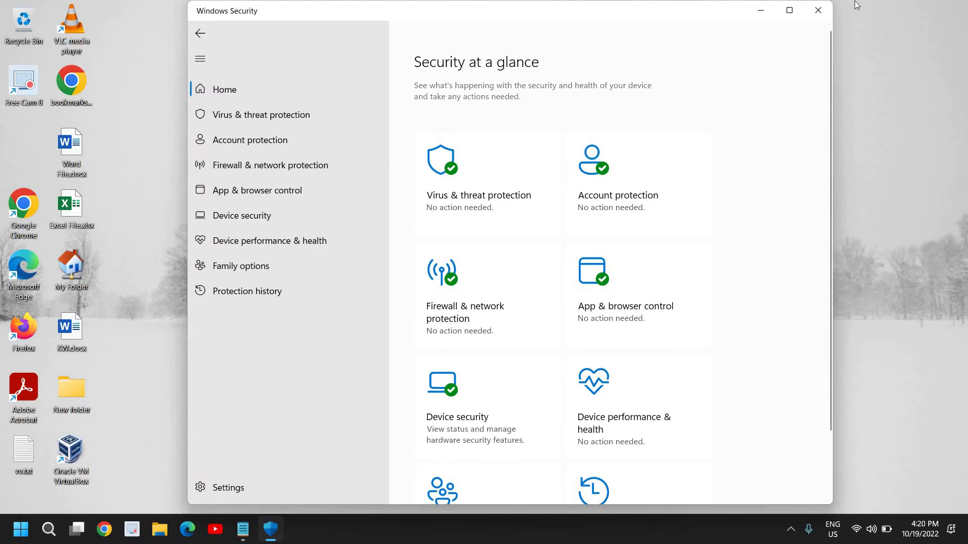
{"action": "left_click", "coordinate": [821, 11]}
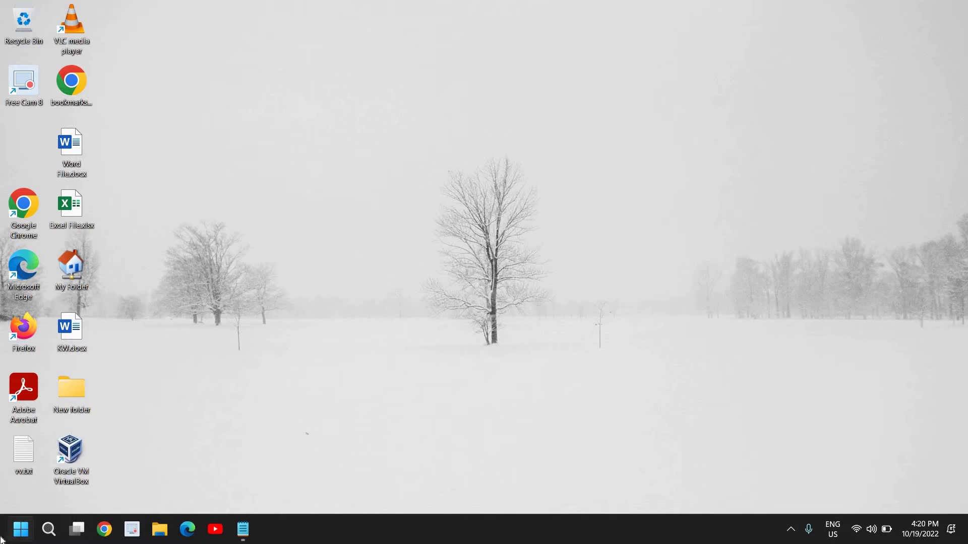
Open Settings at Privacy & security > Windows Security from the Start right-click menu.
{"action": "right_click", "coordinate": [22, 530]}
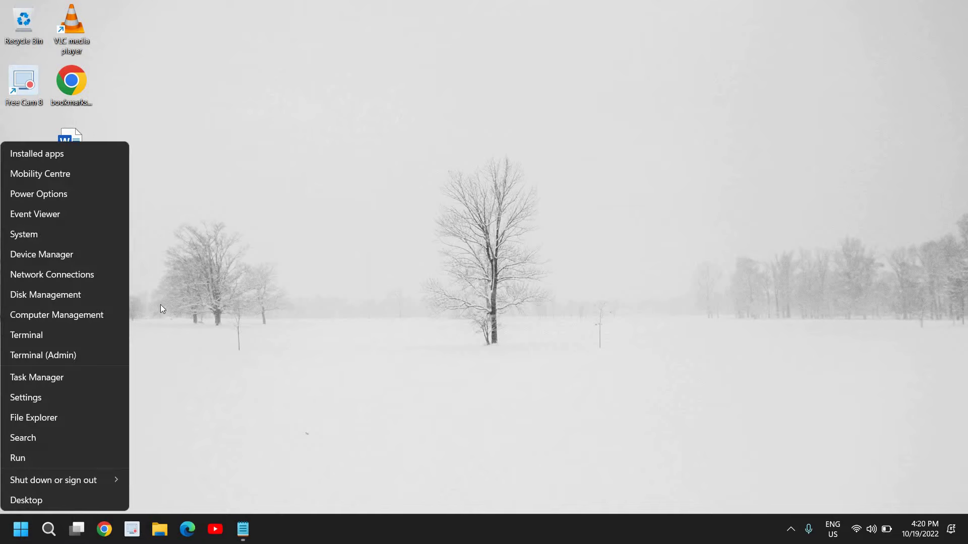
{"action": "left_click", "coordinate": [20, 399]}
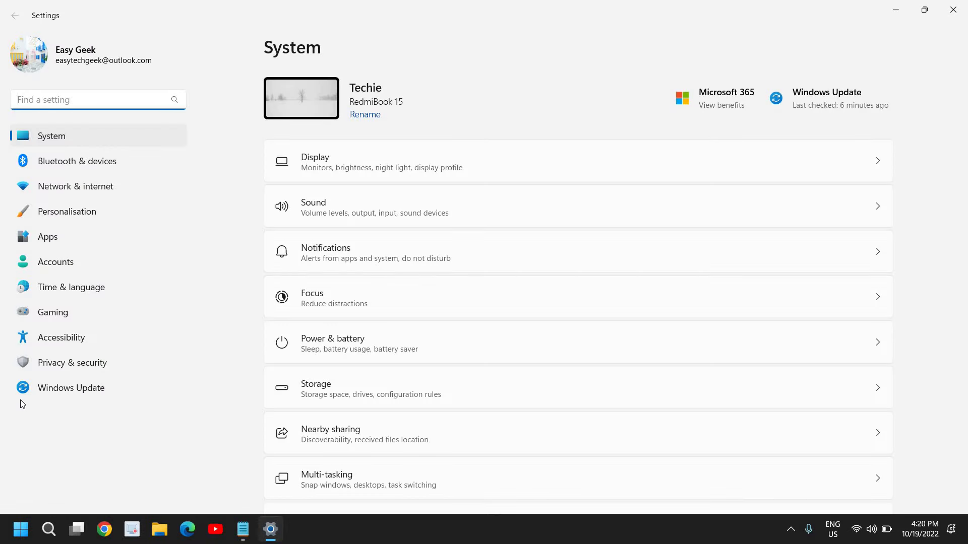
{"action": "left_click", "coordinate": [102, 371]}
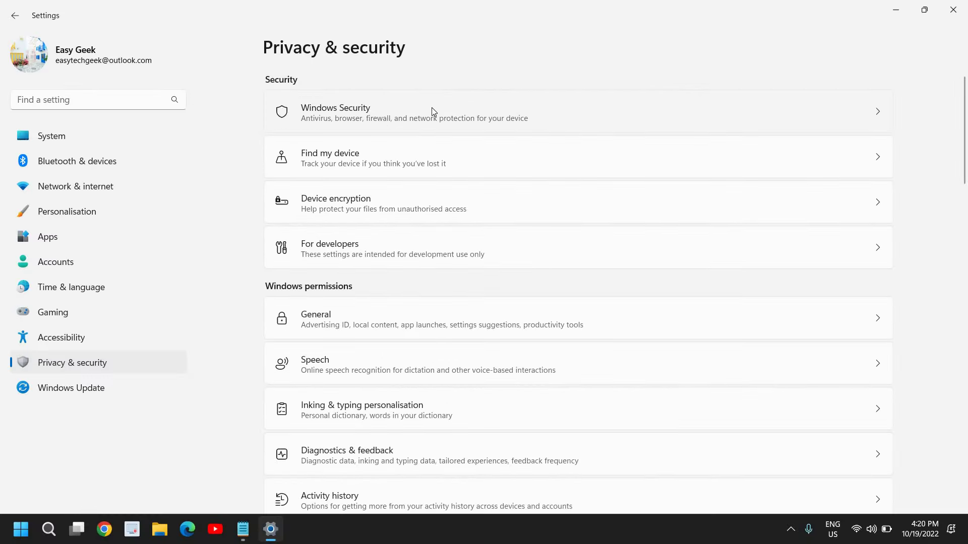
{"action": "left_click", "coordinate": [432, 108]}
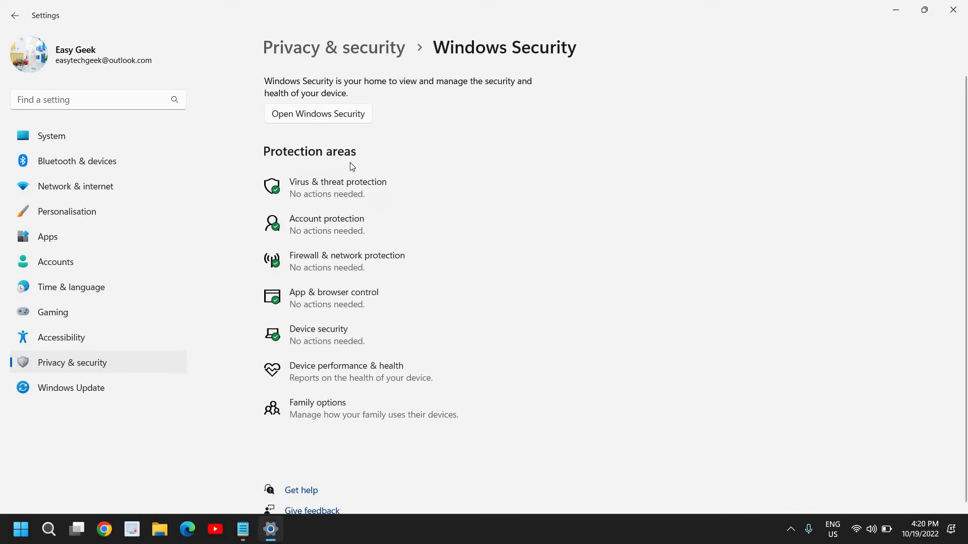
Open Virus & threat protection settings and switch off Real-time and Cloud-delivered protection.
{"action": "left_click", "coordinate": [336, 193]}
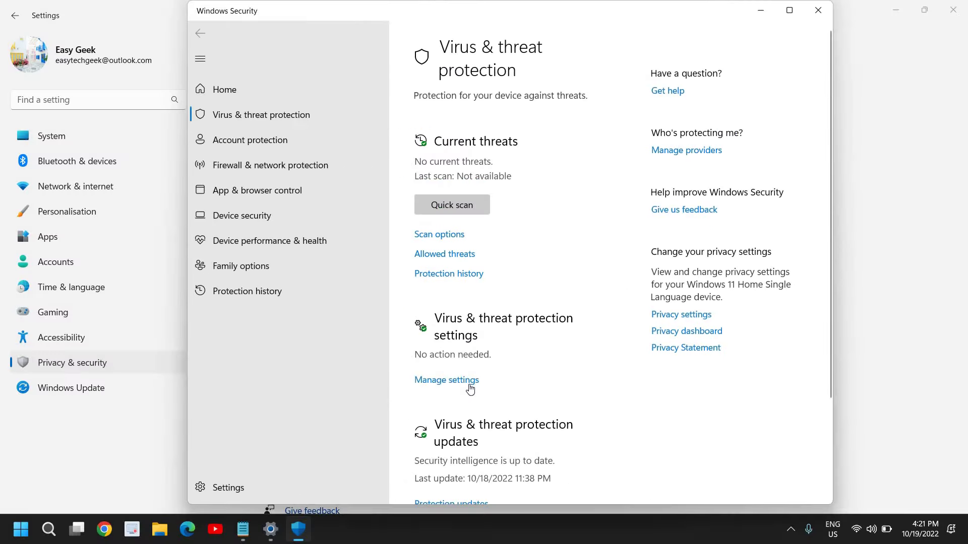
{"action": "left_click", "coordinate": [433, 406]}
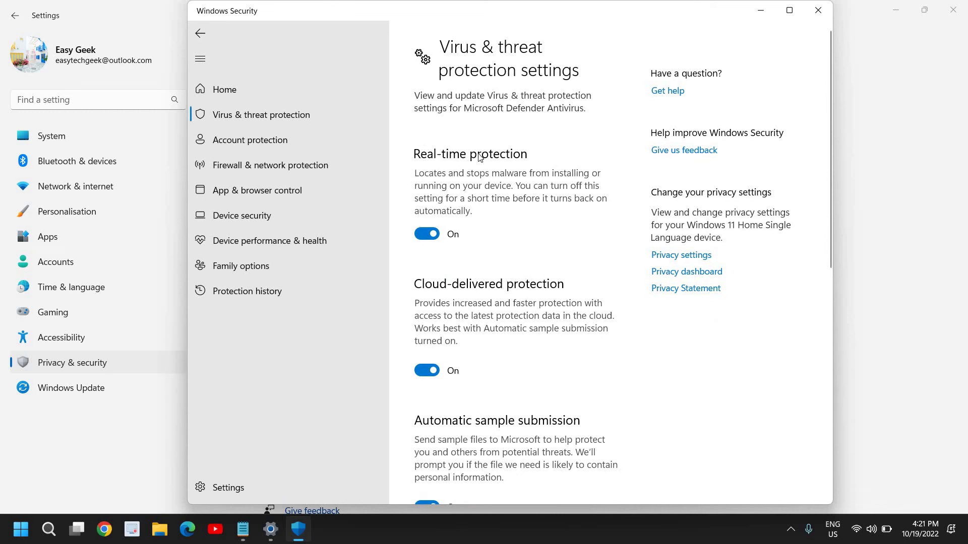
{"action": "left_click", "coordinate": [431, 235]}
{"action": "left_click", "coordinate": [428, 371]}
Review the protection settings and try turning Real-time protection off again.
{"action": "scroll", "coordinate": [468, 360], "scroll_direction": "down", "scroll_amount": 5}
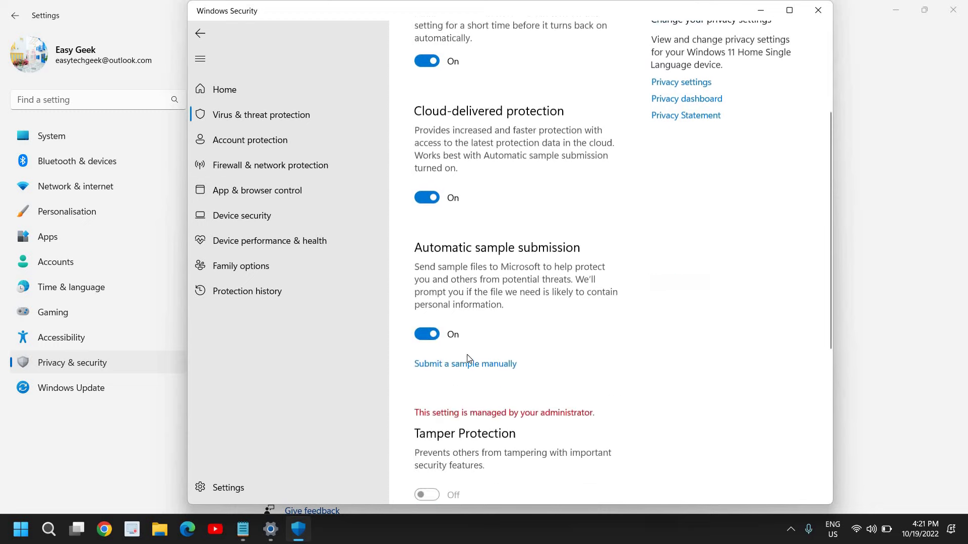
{"action": "scroll", "coordinate": [467, 358], "scroll_direction": "down", "scroll_amount": 3}
{"action": "scroll", "coordinate": [466, 355], "scroll_direction": "up", "scroll_amount": 8}
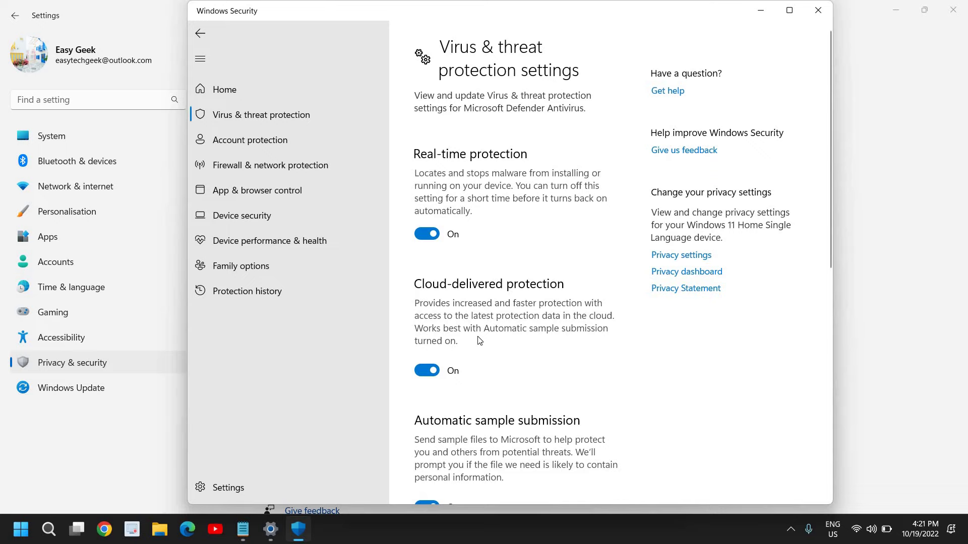
{"action": "left_click", "coordinate": [432, 234]}
Close Windows Security and Settings after checking the Windows Security tray icon's quick actions.
{"action": "left_click", "coordinate": [818, 11]}
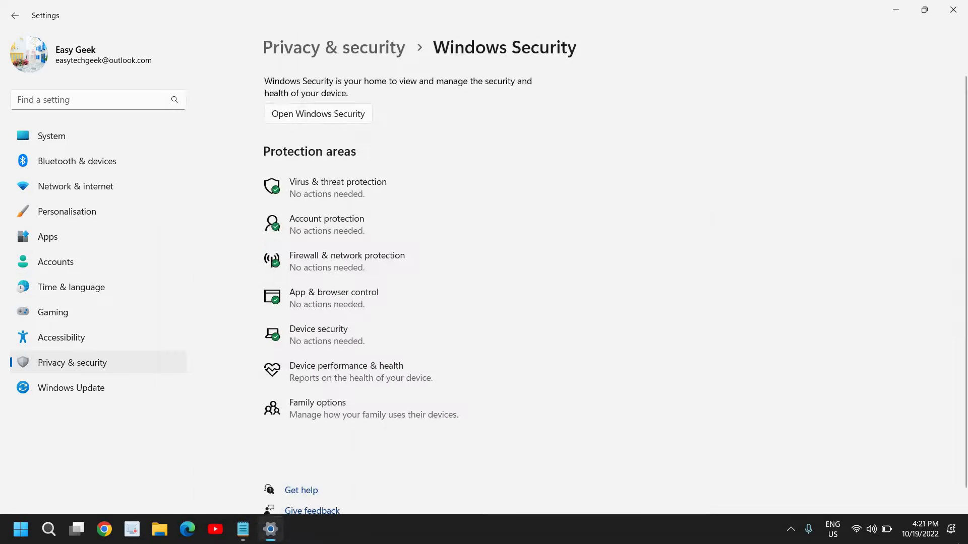
{"action": "left_click", "coordinate": [790, 529]}
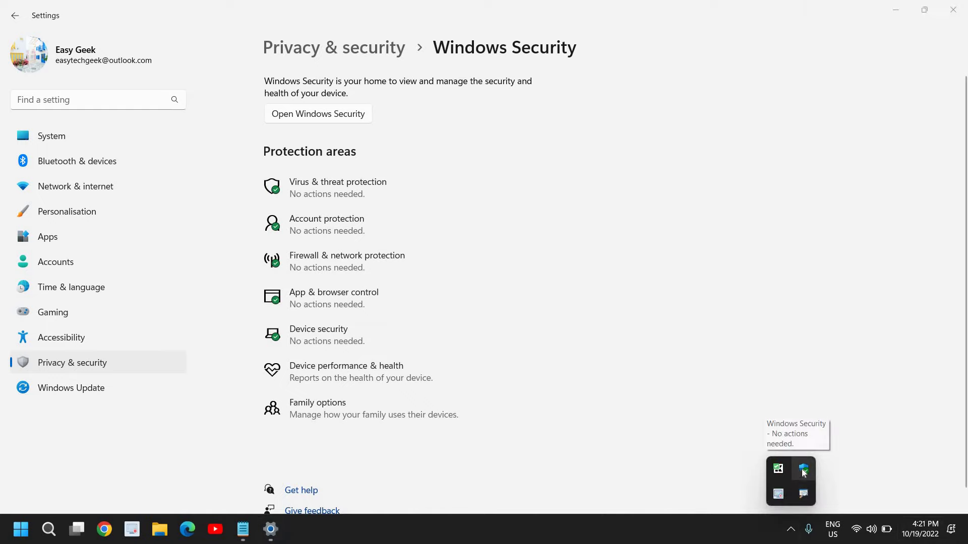
{"action": "right_click", "coordinate": [802, 470]}
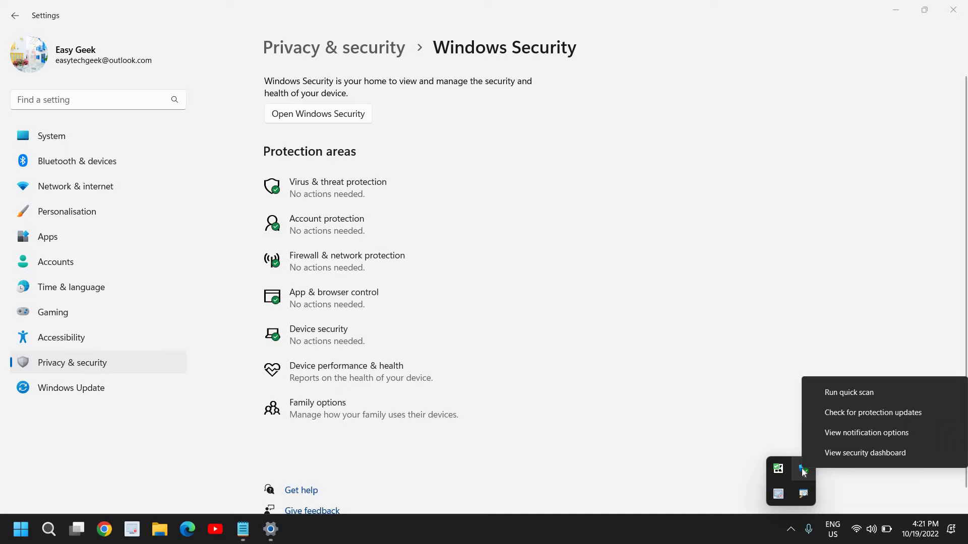
{"action": "left_click", "coordinate": [729, 390]}
{"action": "left_click", "coordinate": [958, 5]}
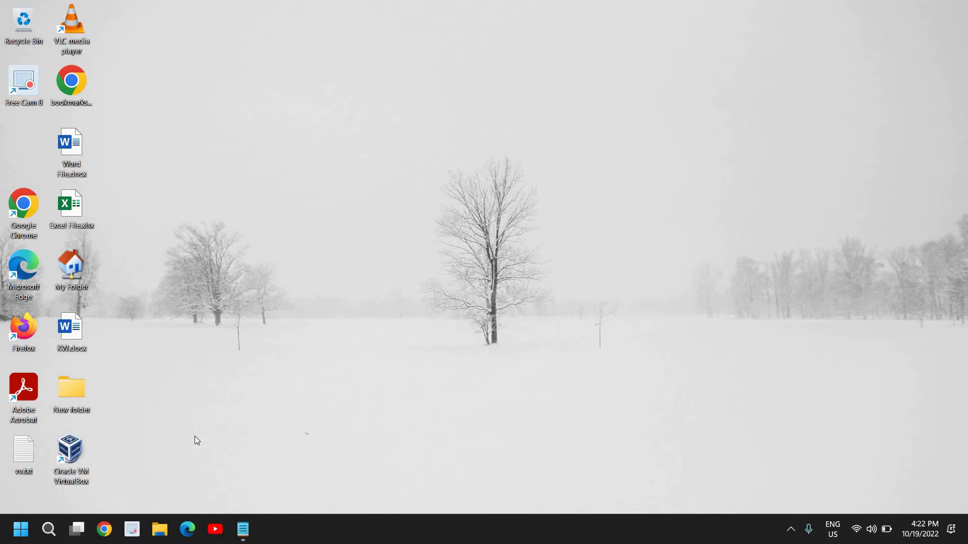
Run the prefilled regedit command from the Run dialog to launch Registry Editor.
{"action": "right_click", "coordinate": [15, 531]}
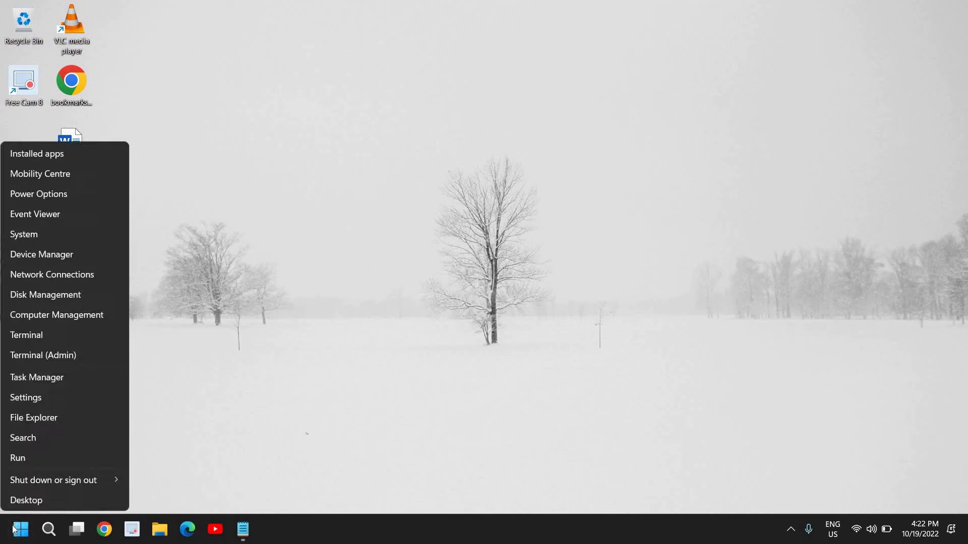
{"action": "left_click", "coordinate": [42, 459]}
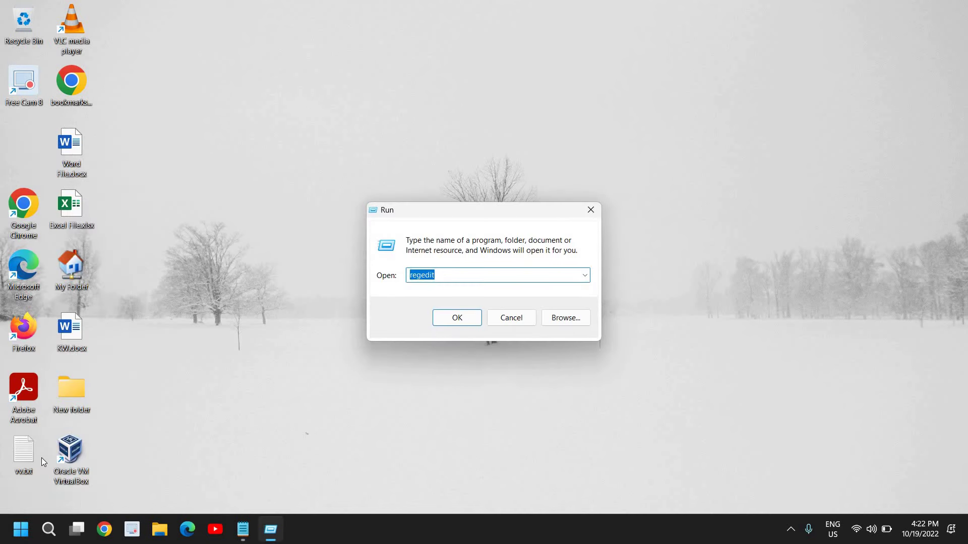
{"action": "left_click", "coordinate": [458, 270]}
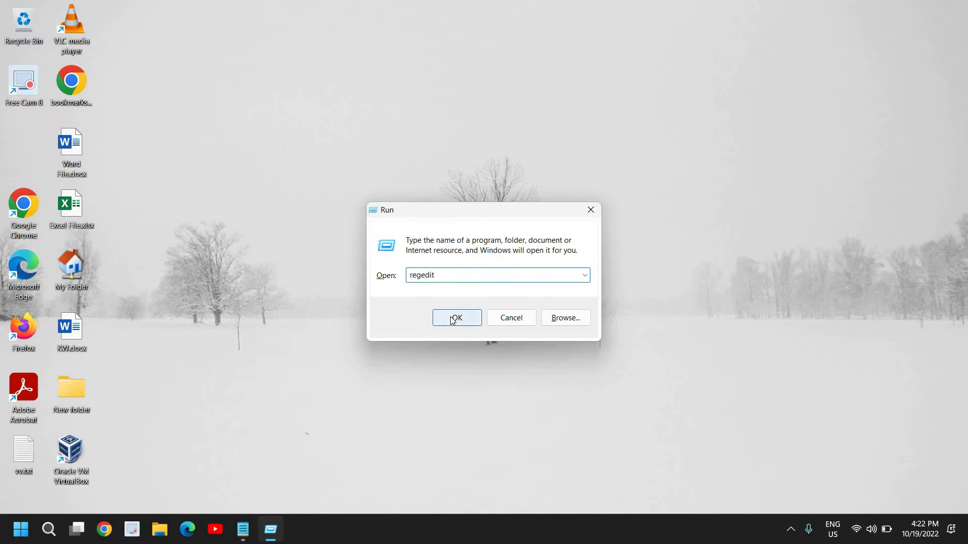
{"action": "left_click", "coordinate": [453, 366]}
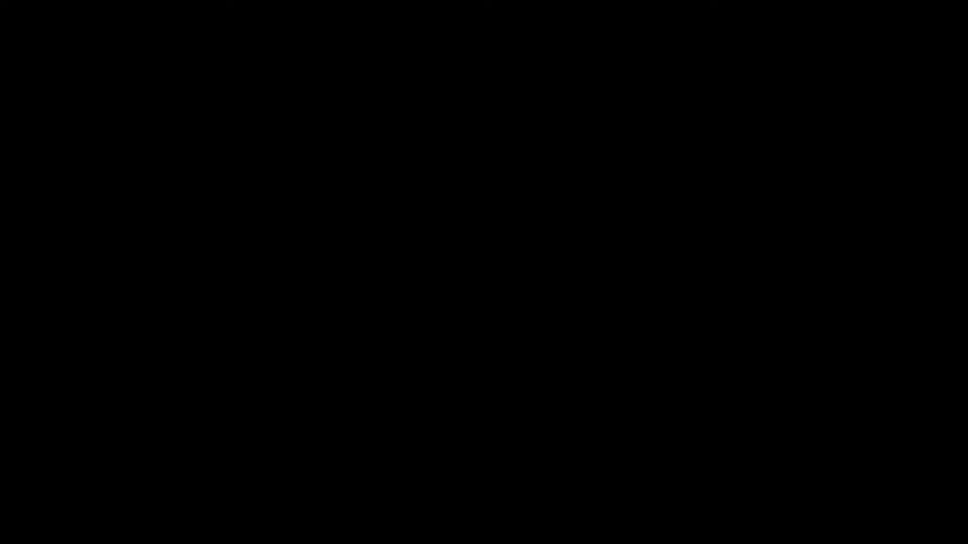
{"action": "left_click", "coordinate": [422, 367]}
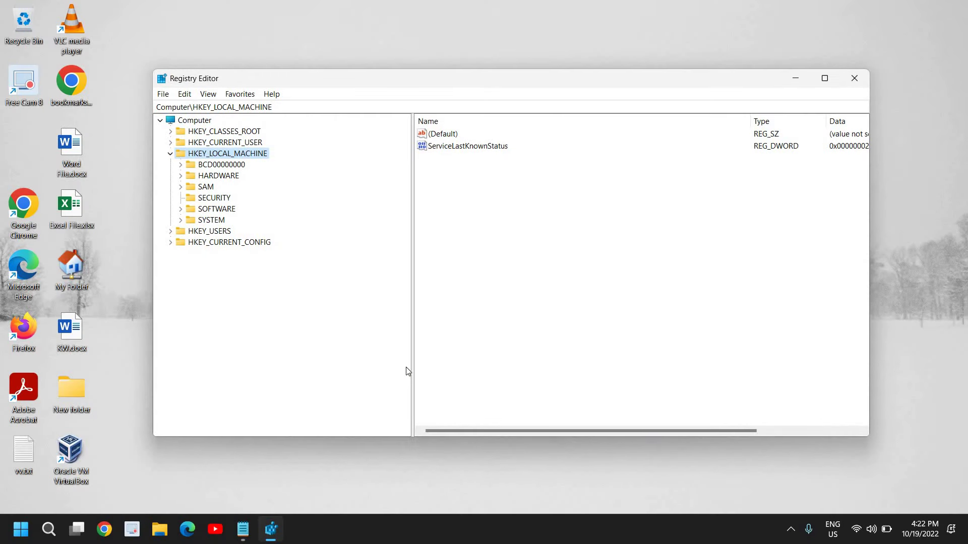
{"action": "left_click", "coordinate": [171, 143]}
{"action": "left_click", "coordinate": [170, 142]}
{"action": "left_click", "coordinate": [171, 154]}
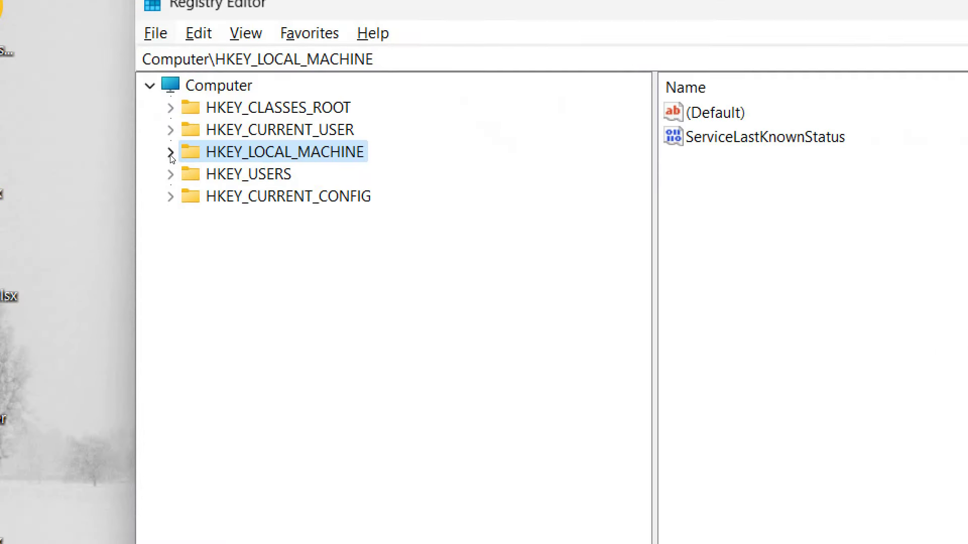
{"action": "left_click", "coordinate": [170, 154]}
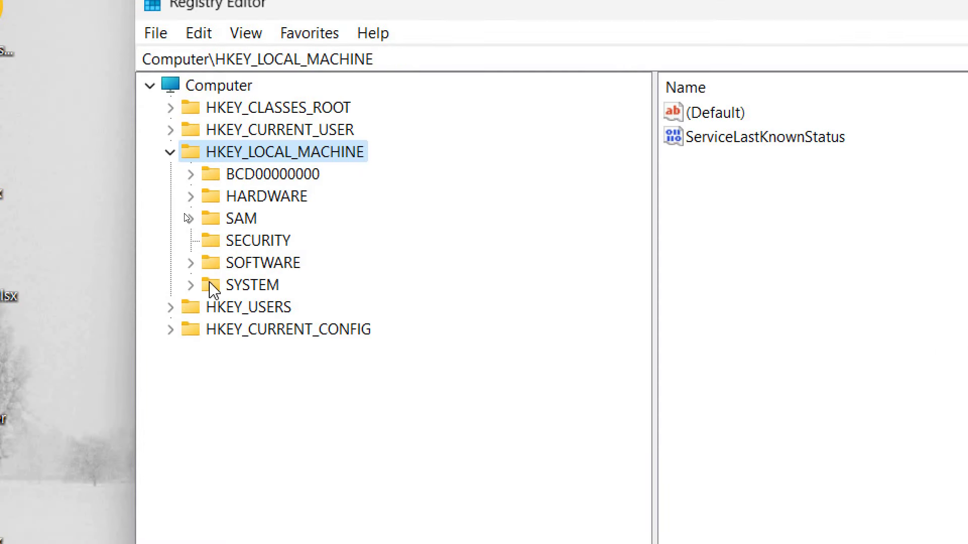
Expand HKEY_LOCAL_MACHINE\SOFTWARE and open the Policies key.
{"action": "left_click", "coordinate": [190, 263]}
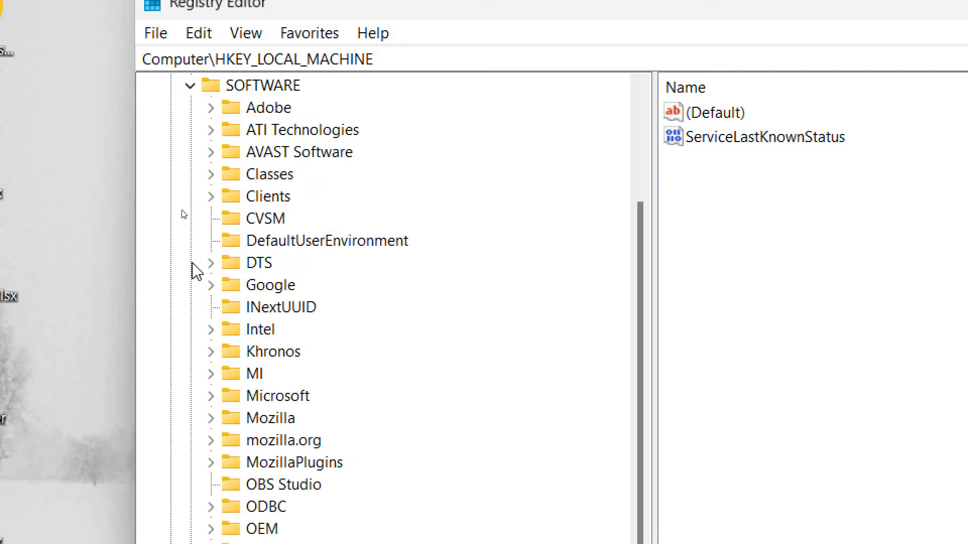
{"action": "left_click", "coordinate": [257, 85]}
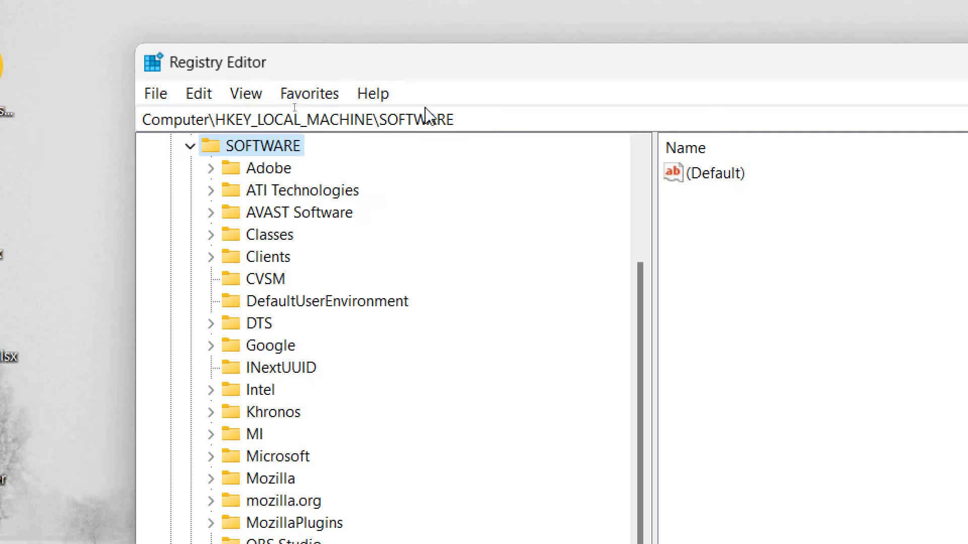
{"action": "scroll", "coordinate": [239, 332], "scroll_direction": "down", "scroll_amount": 3}
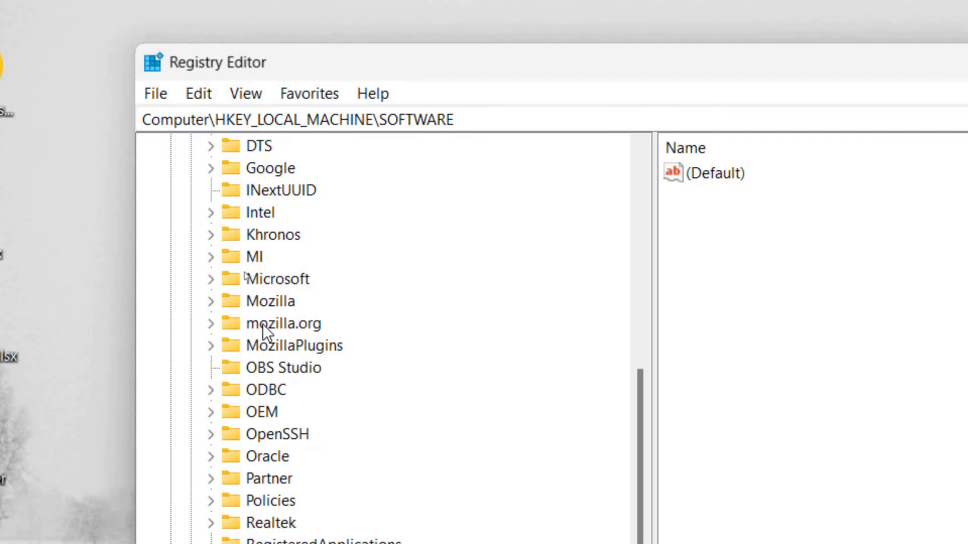
{"action": "left_click", "coordinate": [267, 506]}
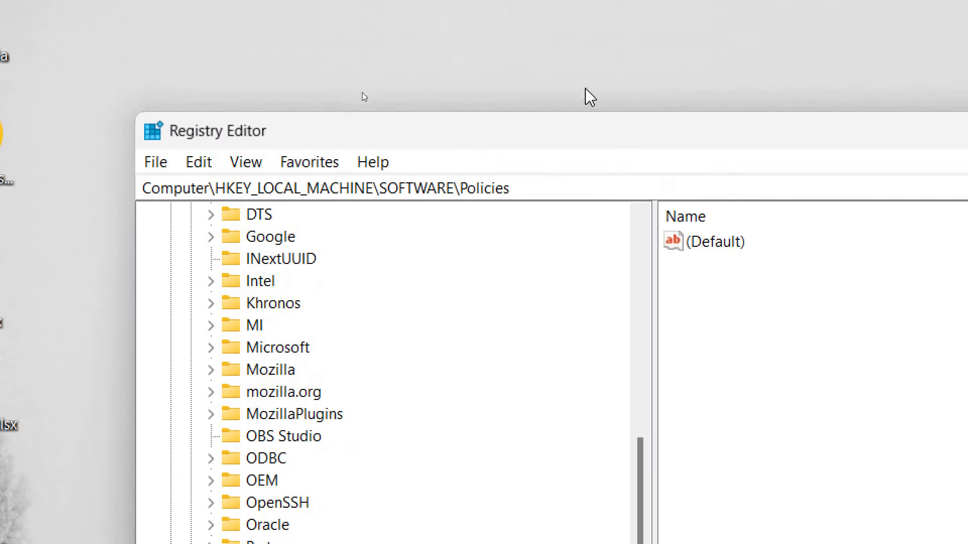
{"action": "left_click_drag", "start_coordinate": [529, 34], "coordinate": [486, 38]}
{"action": "left_click_drag", "start_coordinate": [487, 199], "coordinate": [240, 251]}
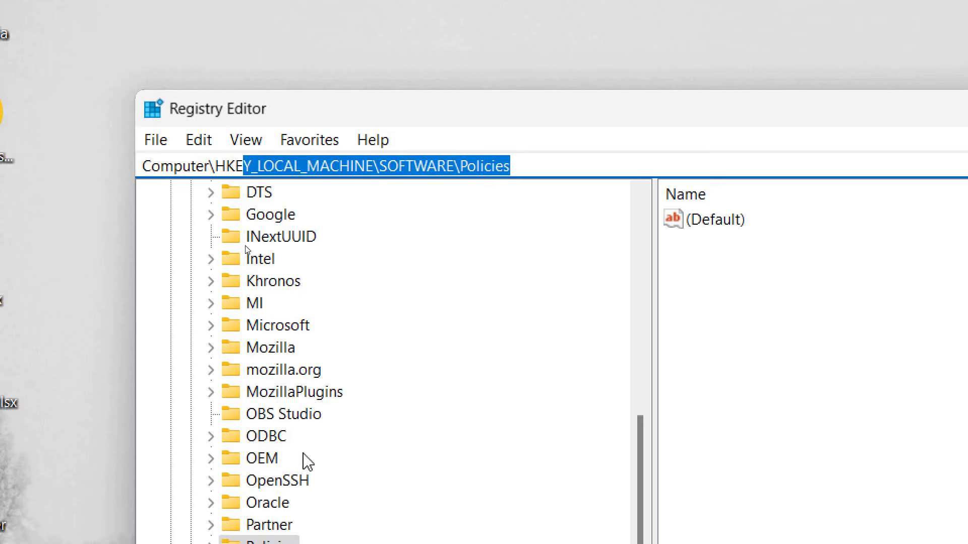
{"action": "left_click", "coordinate": [432, 411]}
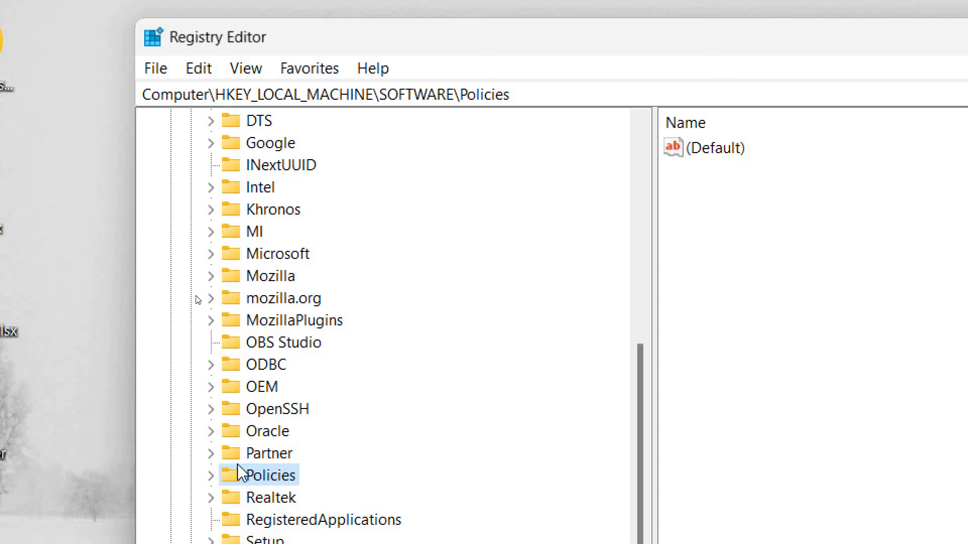
Expand Policies > Microsoft and select the Windows Defender key.
{"action": "left_click", "coordinate": [211, 474]}
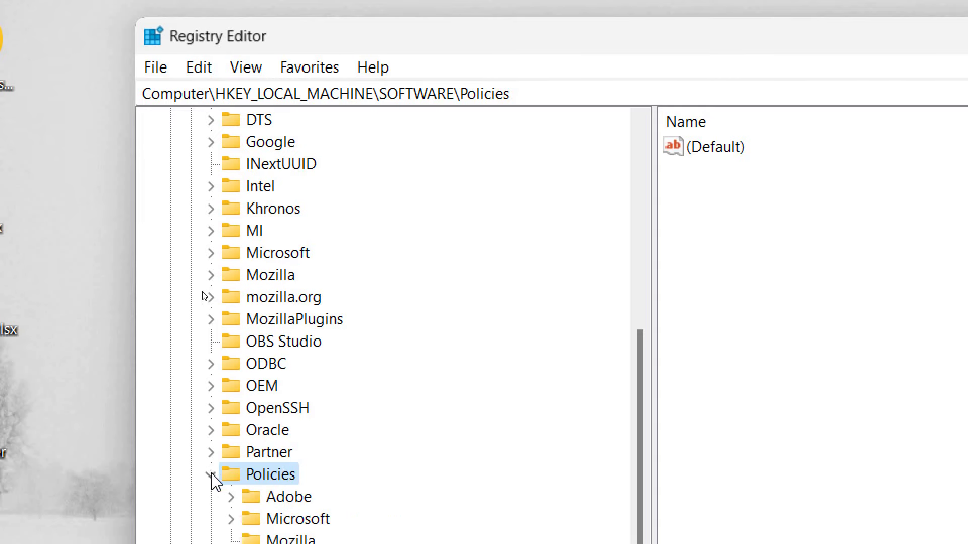
{"action": "scroll", "coordinate": [276, 449], "scroll_direction": "down", "scroll_amount": 1}
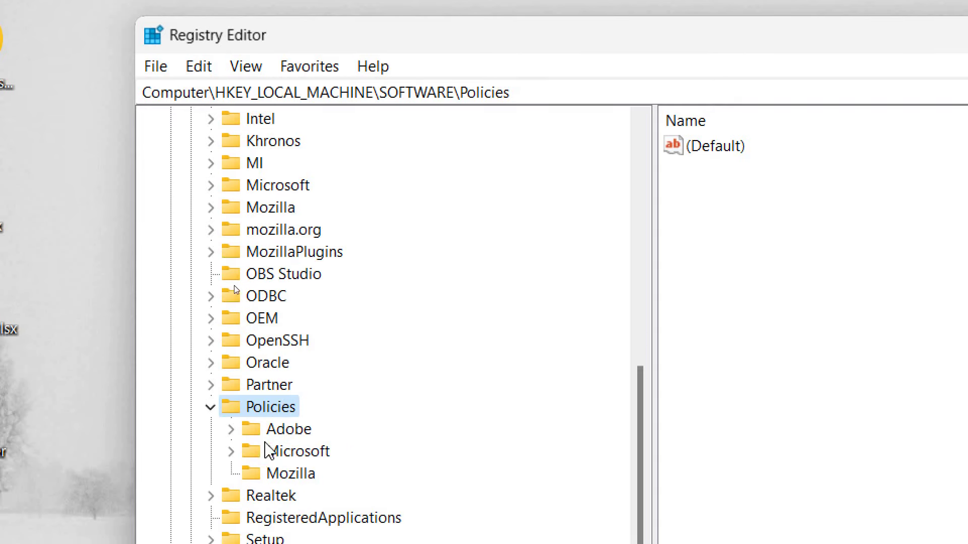
{"action": "left_click", "coordinate": [292, 456]}
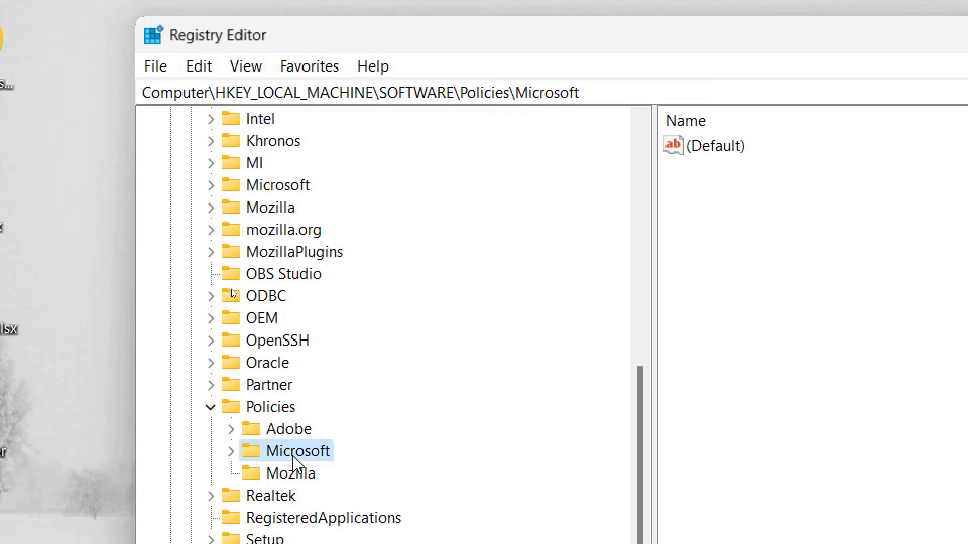
{"action": "left_click", "coordinate": [230, 452]}
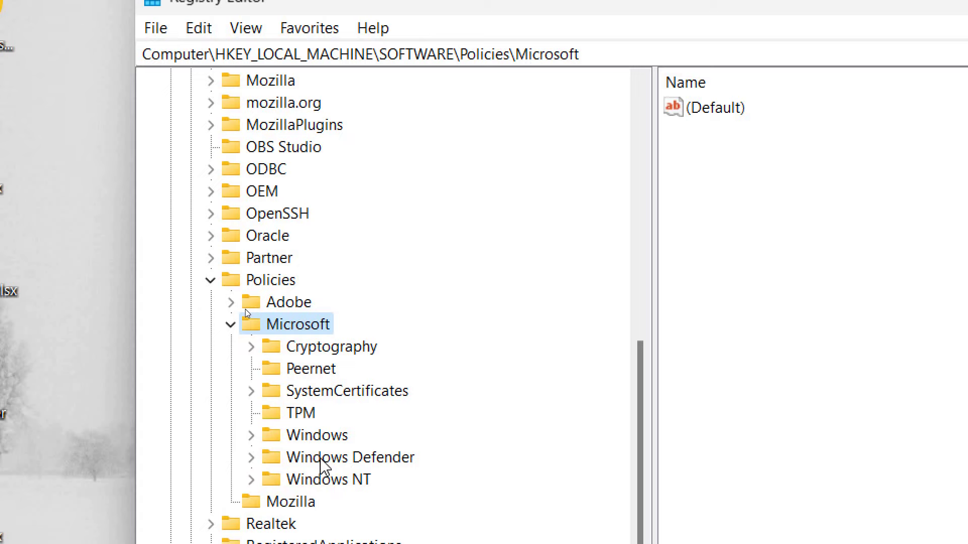
{"action": "left_click", "coordinate": [321, 459]}
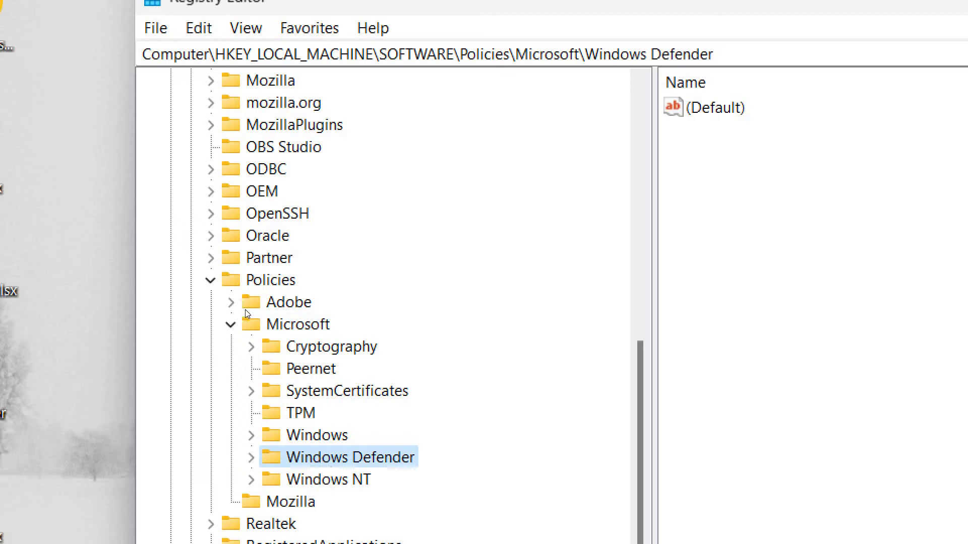
{"action": "scroll", "coordinate": [325, 464], "scroll_direction": "down", "scroll_amount": 1}
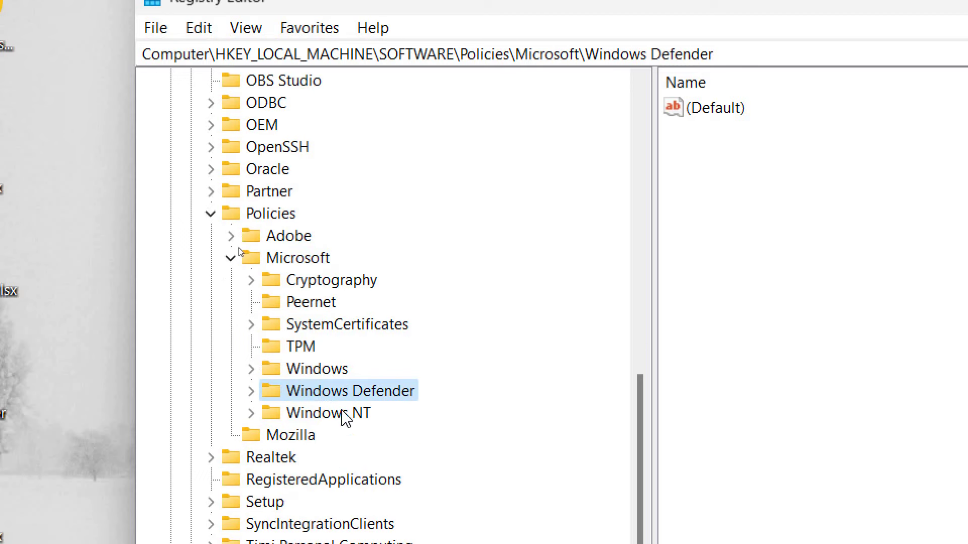
Add a new DWORD (32-bit) value under Windows Defender and start naming it 'Dis'.
{"action": "right_click", "coordinate": [302, 395]}
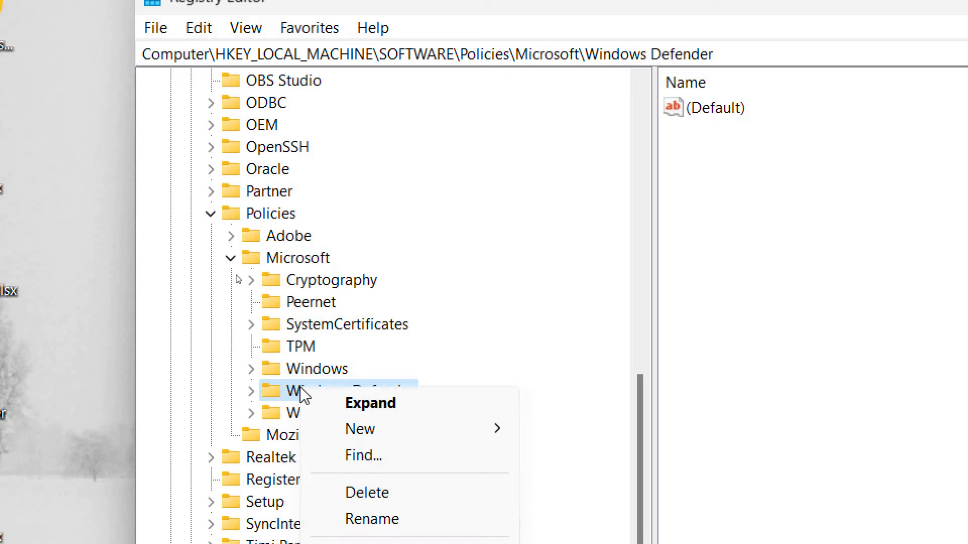
{"action": "mouse_move", "coordinate": [364, 436]}
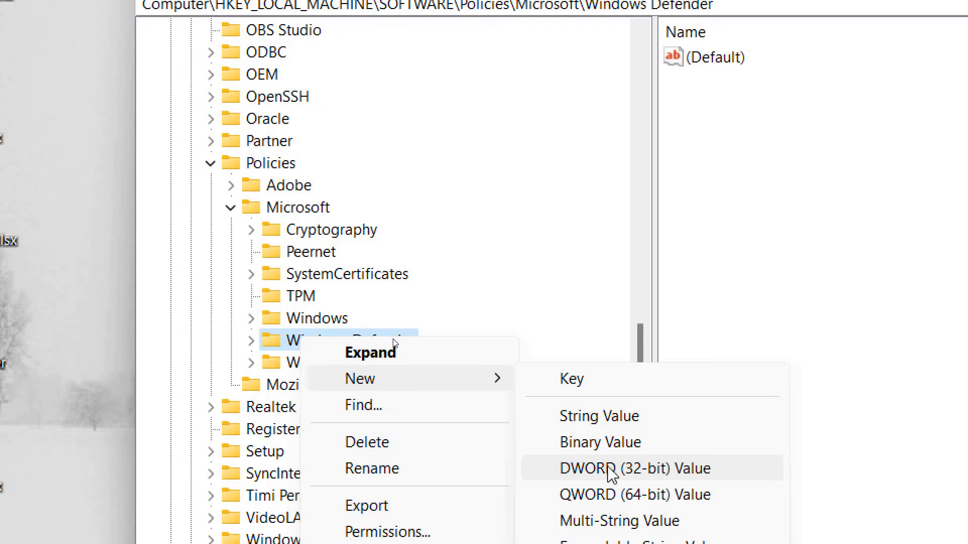
{"action": "left_click", "coordinate": [664, 474]}
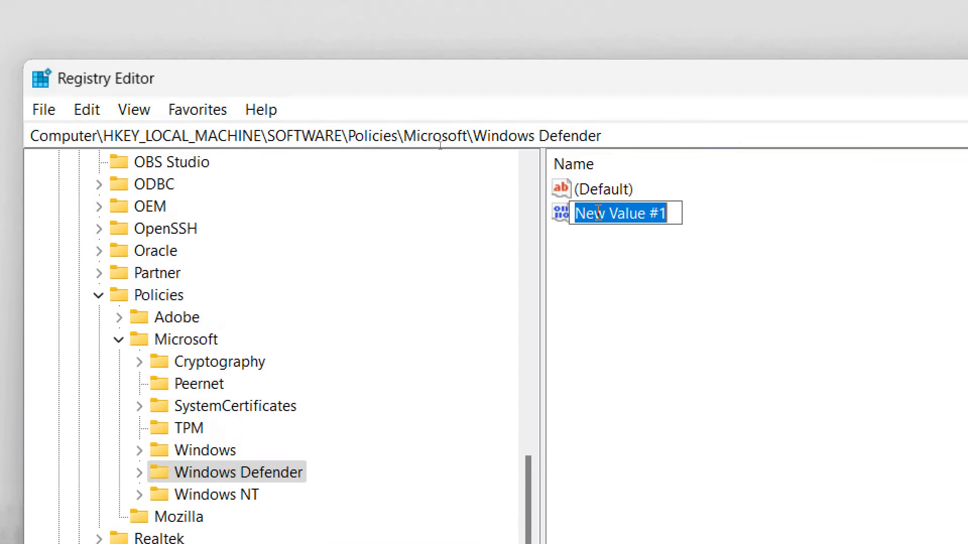
{"action": "type", "text": "D"}
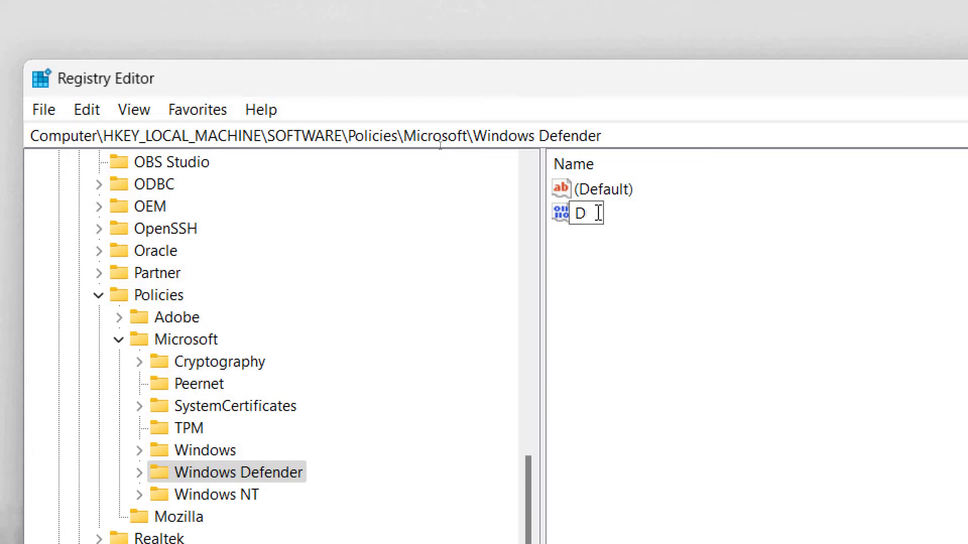
{"action": "type", "text": "isableAntiSpyware"}
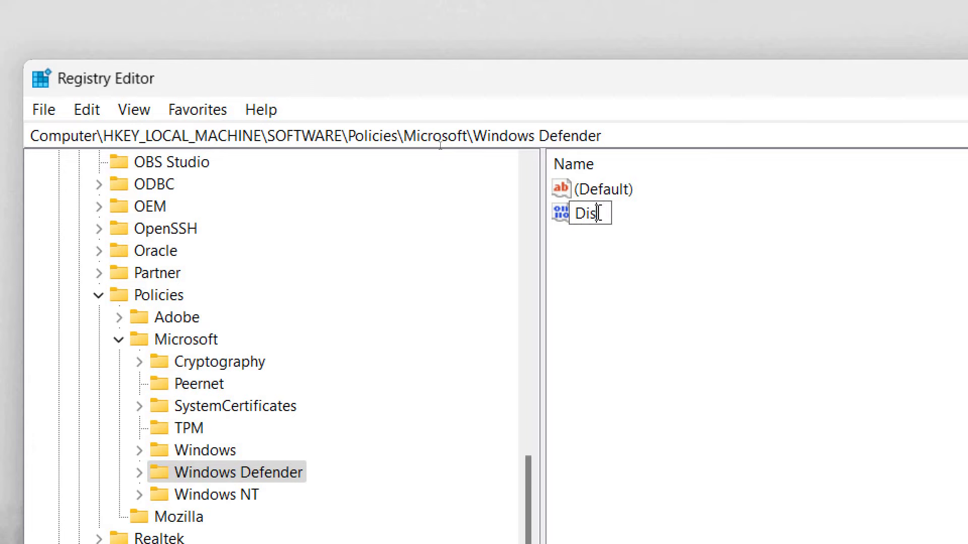
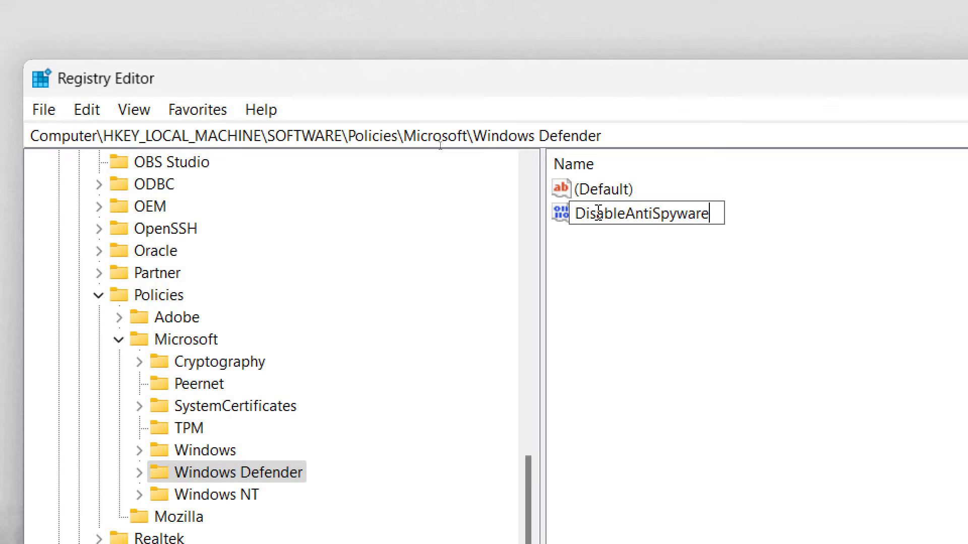
Confirm 'DisableAntiSpyware' as the name of the new DWORD value under Windows Defender policies.
{"action": "key", "text": "Return"}
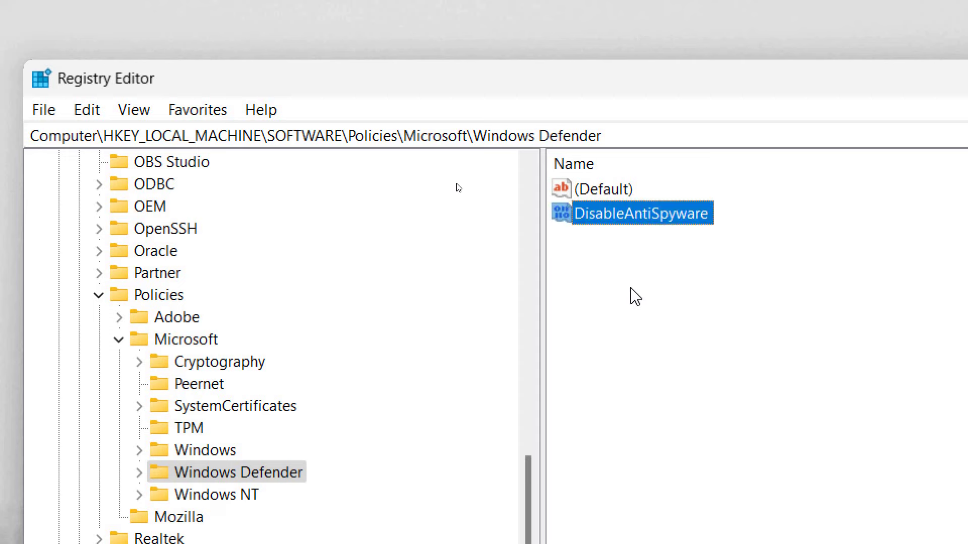